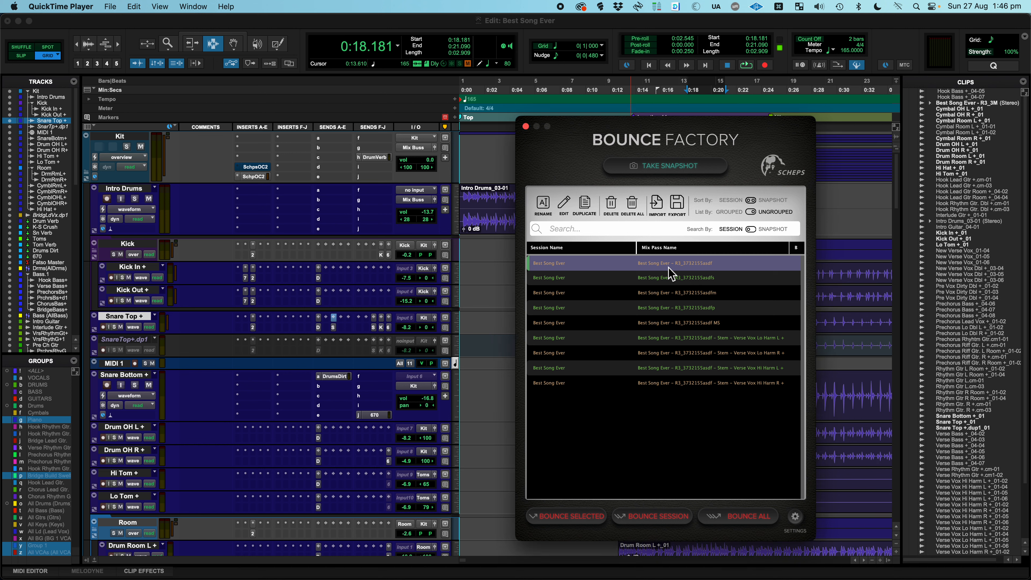
# Check the edit settings of the R3_3732155asdf and R3_3732155asdf MS mix passes, closing each without saving
pyautogui.doubleClick(669, 267)
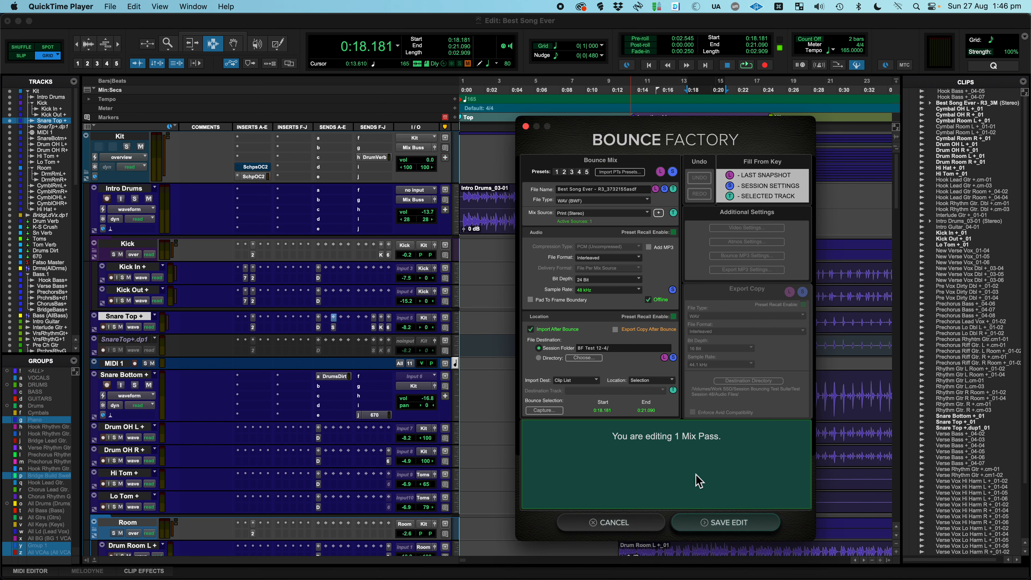
pyautogui.click(605, 523)
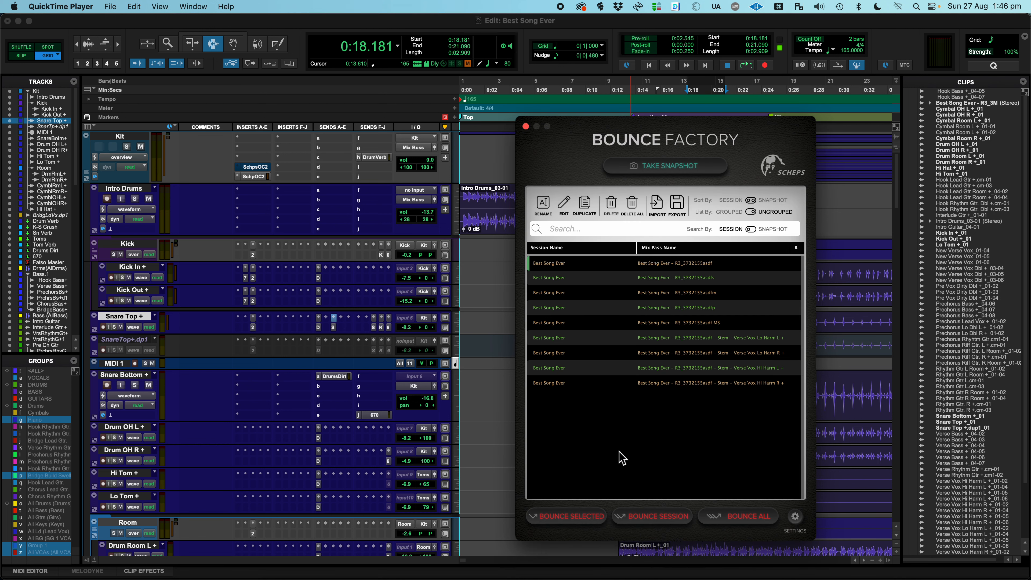
pyautogui.doubleClick(715, 325)
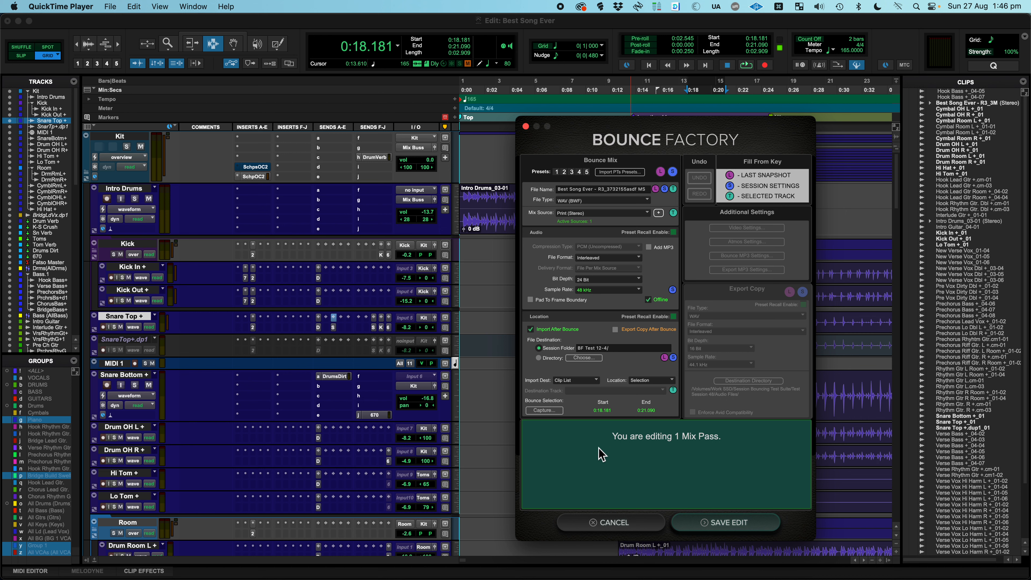
pyautogui.click(632, 522)
# Open the four mix passes from R3_3732155asdfs to R3_3732155asdf MS for joint editing and close without saving
pyautogui.click(592, 278)
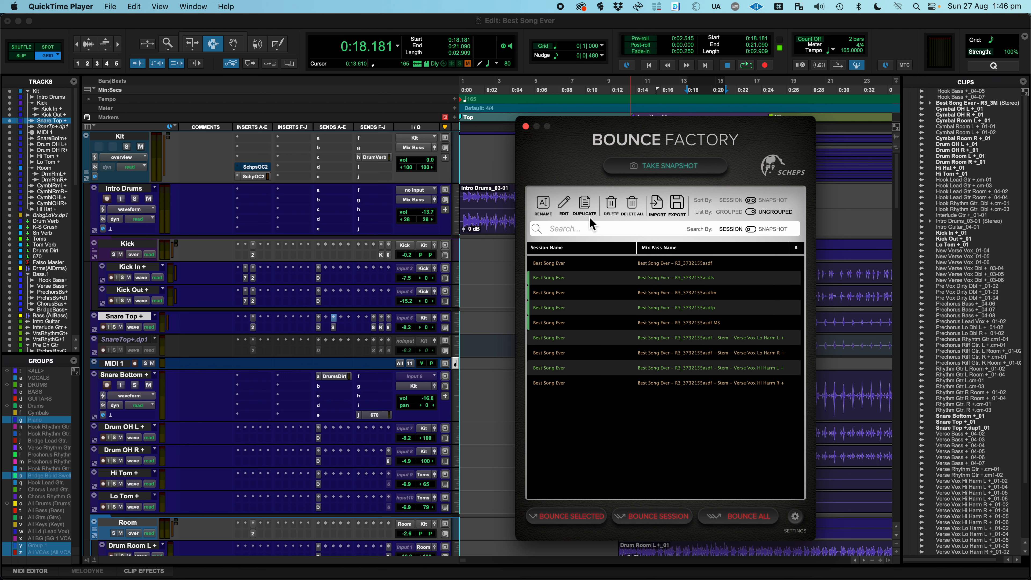
pyautogui.click(562, 204)
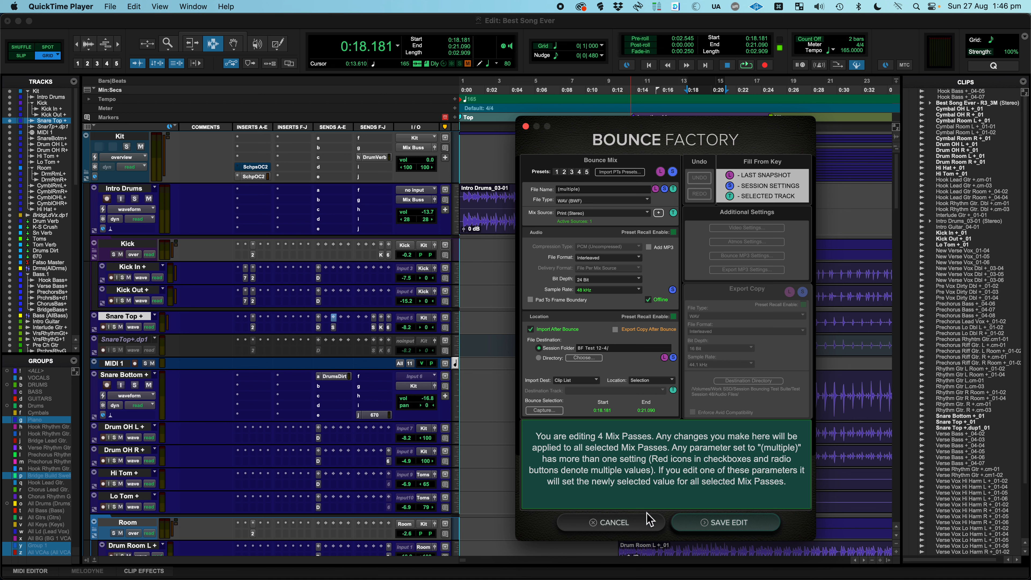
pyautogui.click(638, 524)
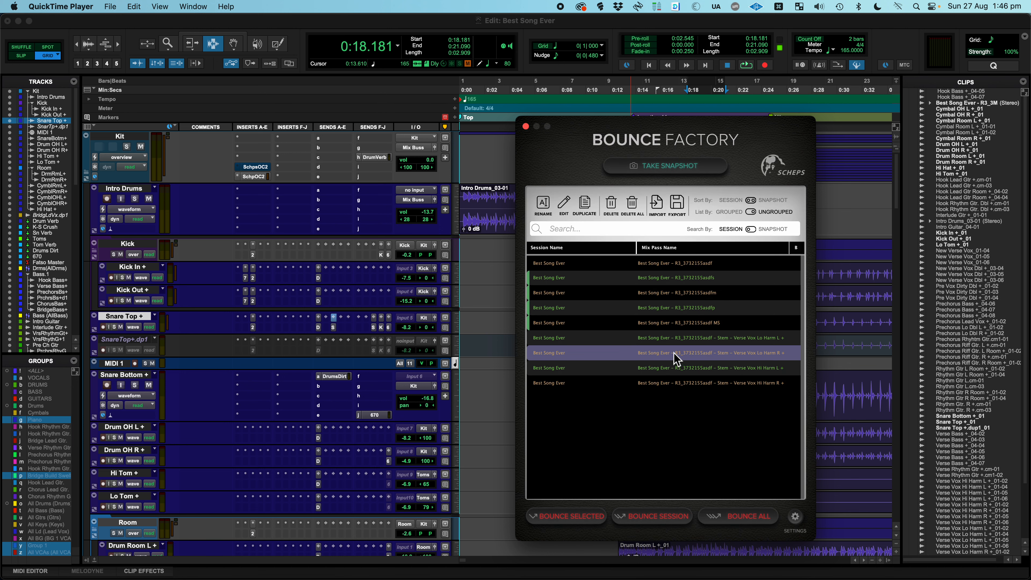
pyautogui.click(664, 308)
pyautogui.click(663, 298)
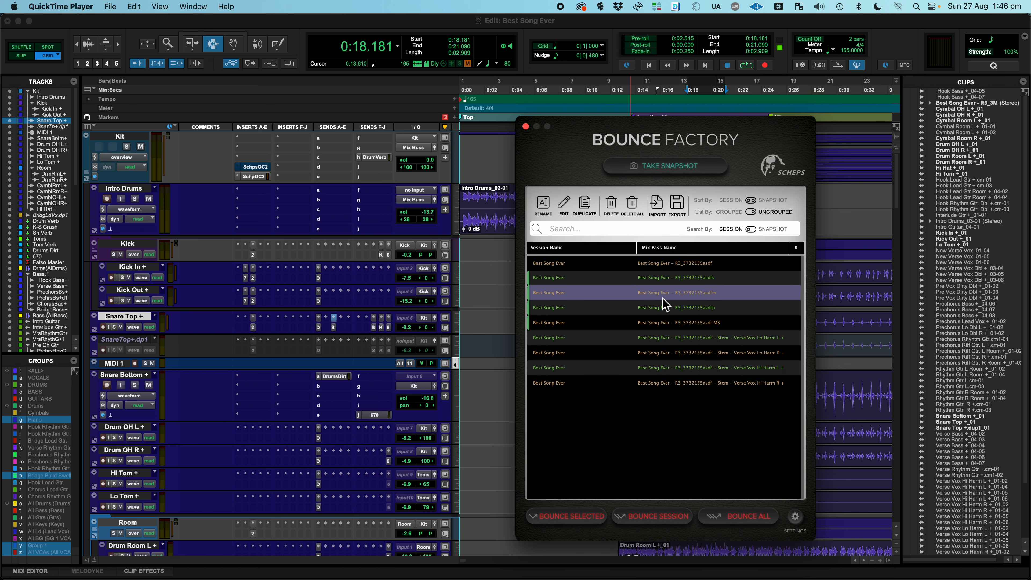
pyautogui.click(664, 280)
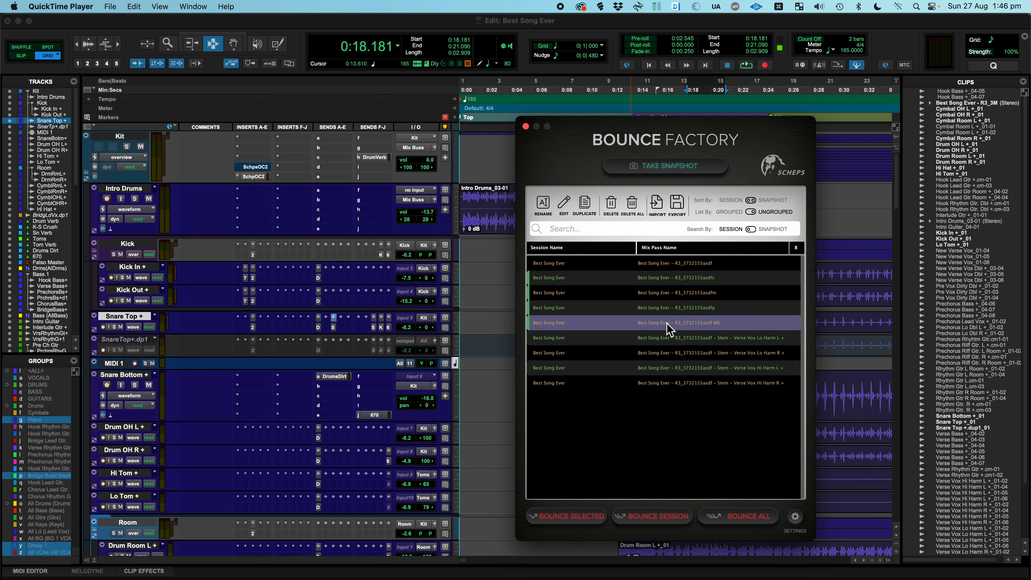
pyautogui.doubleClick(677, 284)
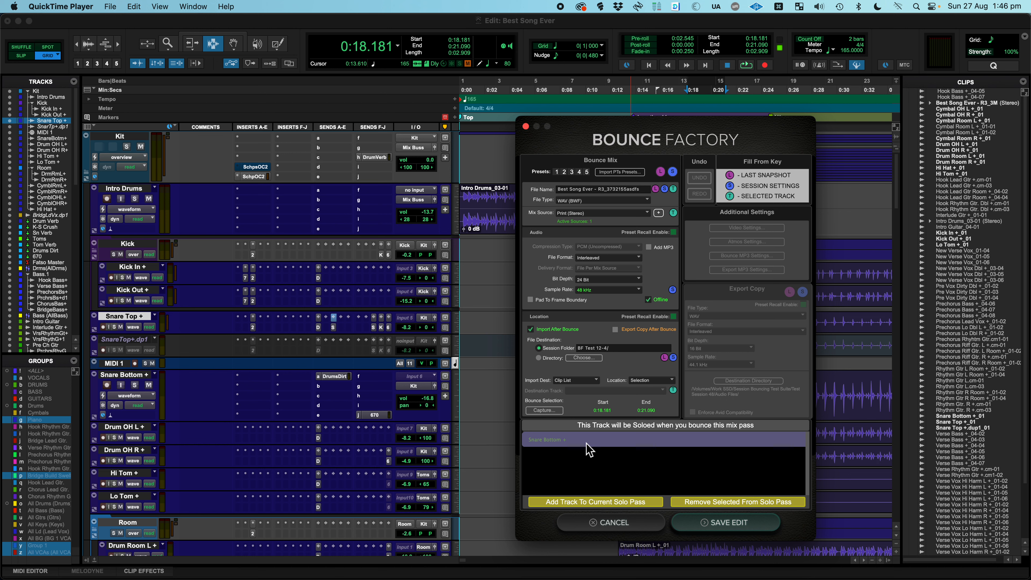
pyautogui.click(573, 453)
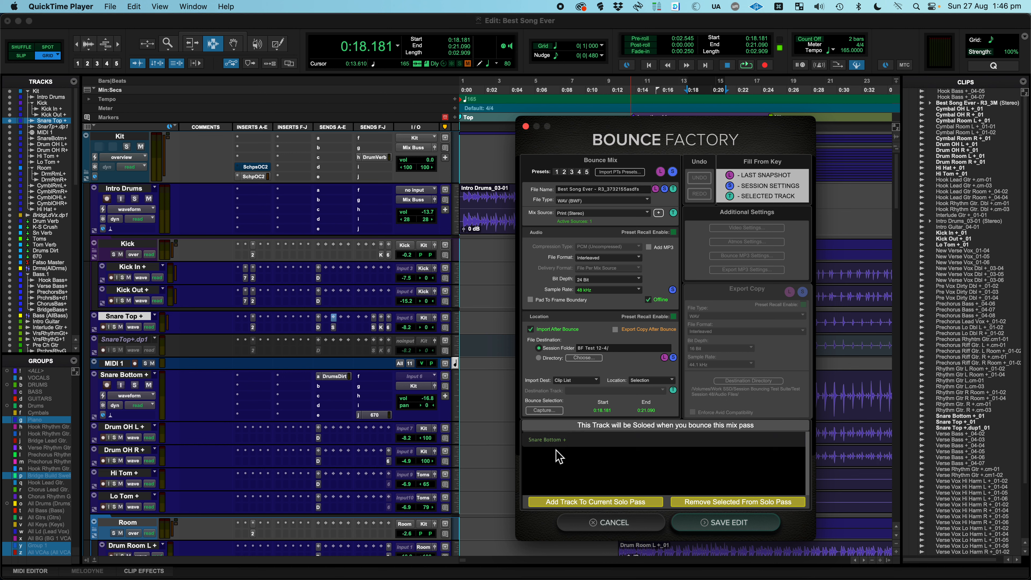
pyautogui.click(558, 443)
pyautogui.click(572, 504)
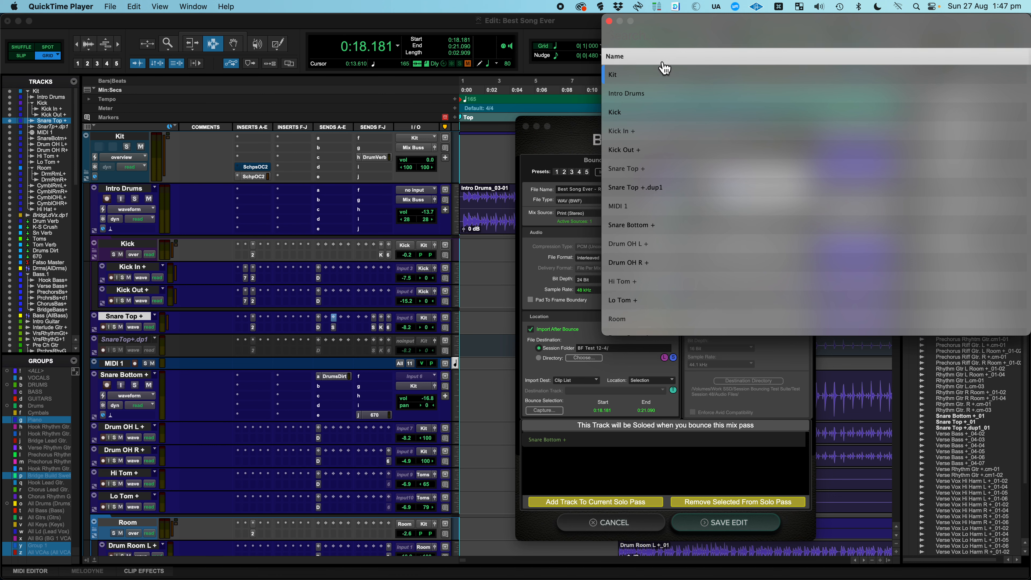
pyautogui.write('drum')
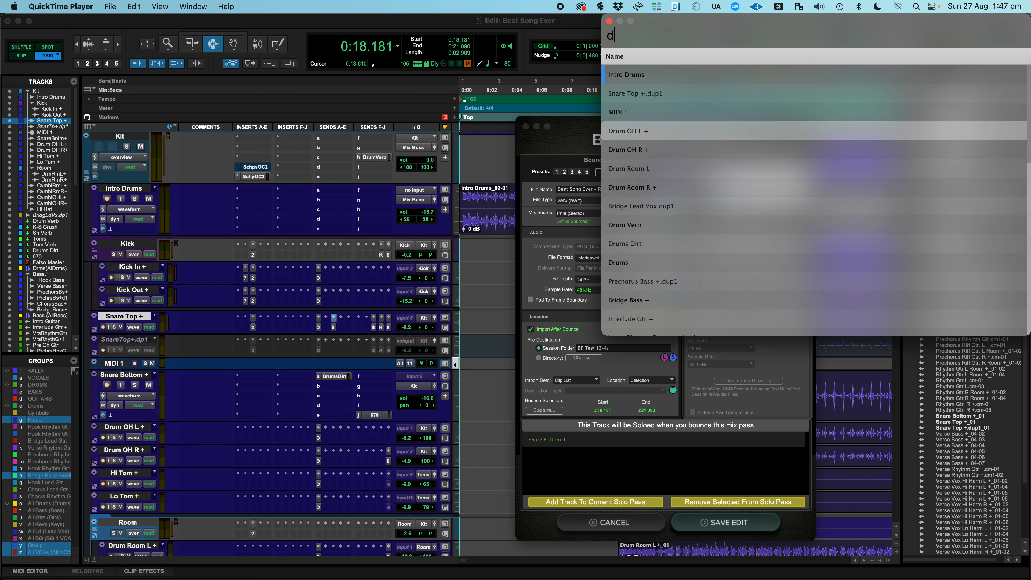
pyautogui.click(640, 72)
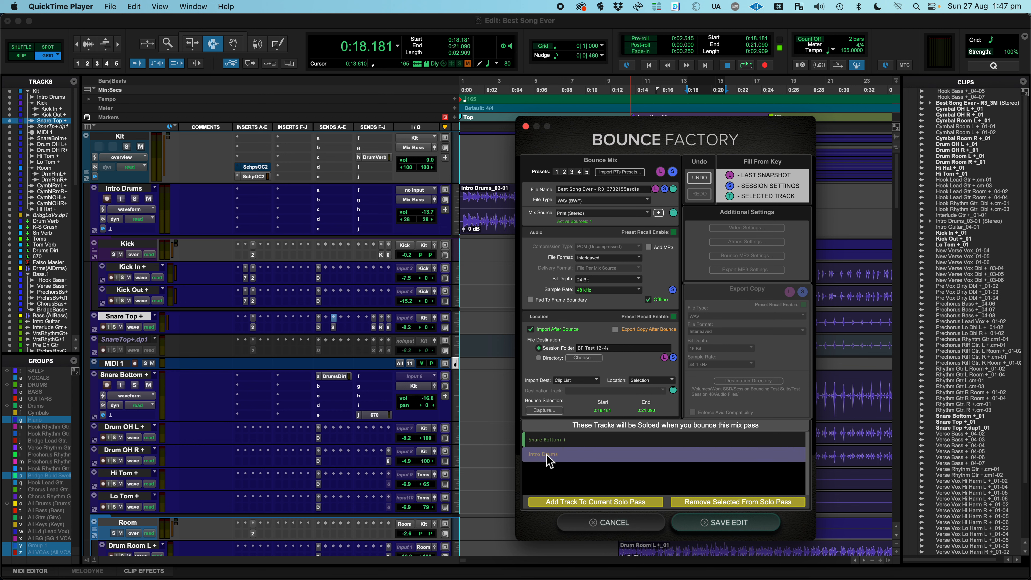
pyautogui.click(602, 524)
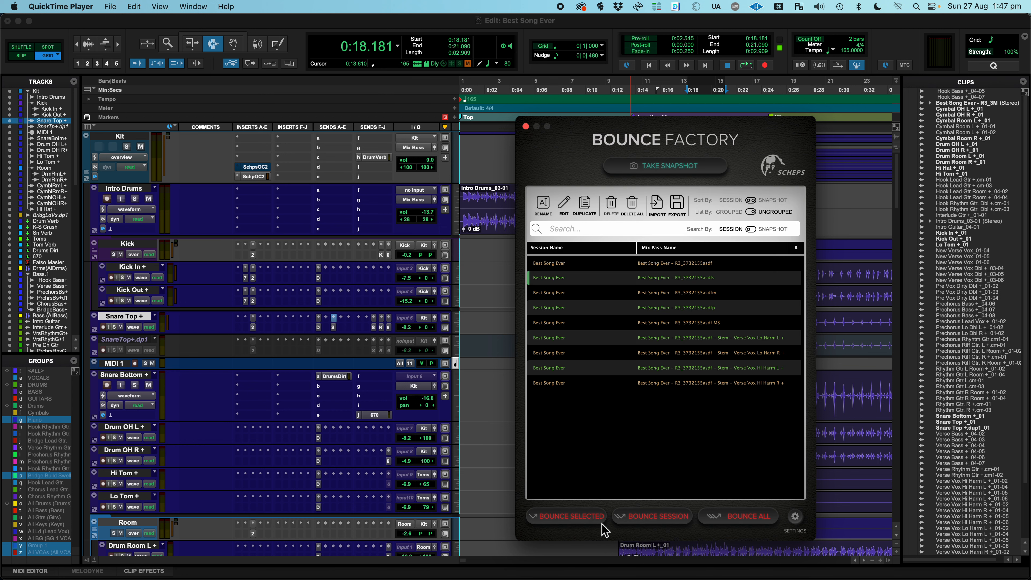
# Add the Intro Drums track to the solo pass of mix pass R3_3732155asdfs and save the edit
pyautogui.doubleClick(558, 284)
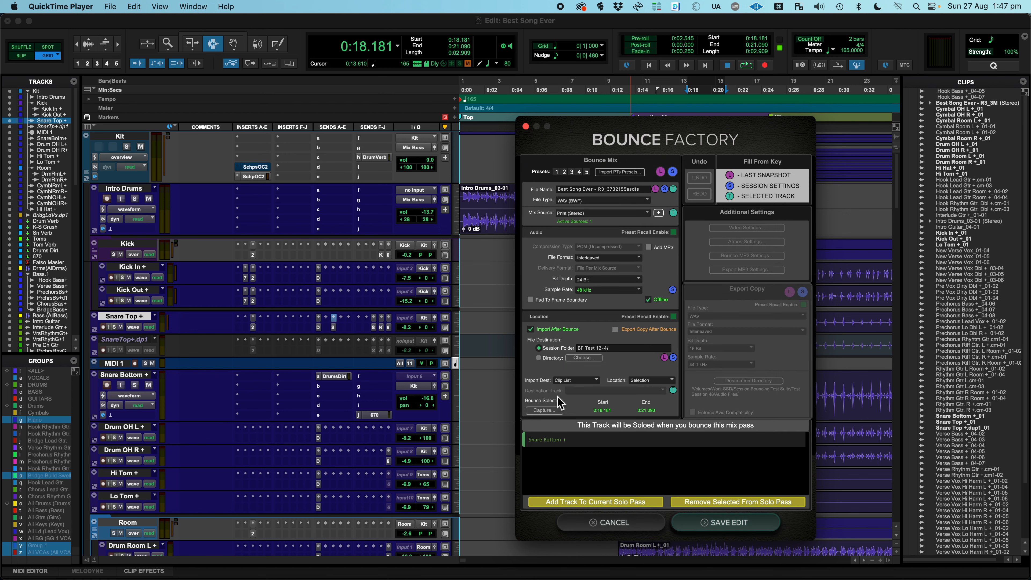
pyautogui.click(580, 508)
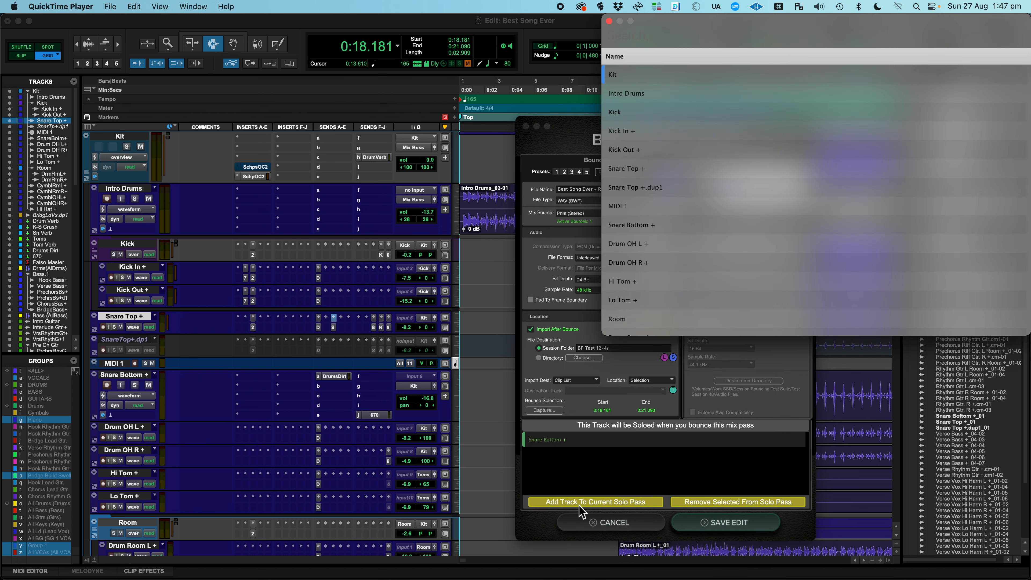
pyautogui.write('intr')
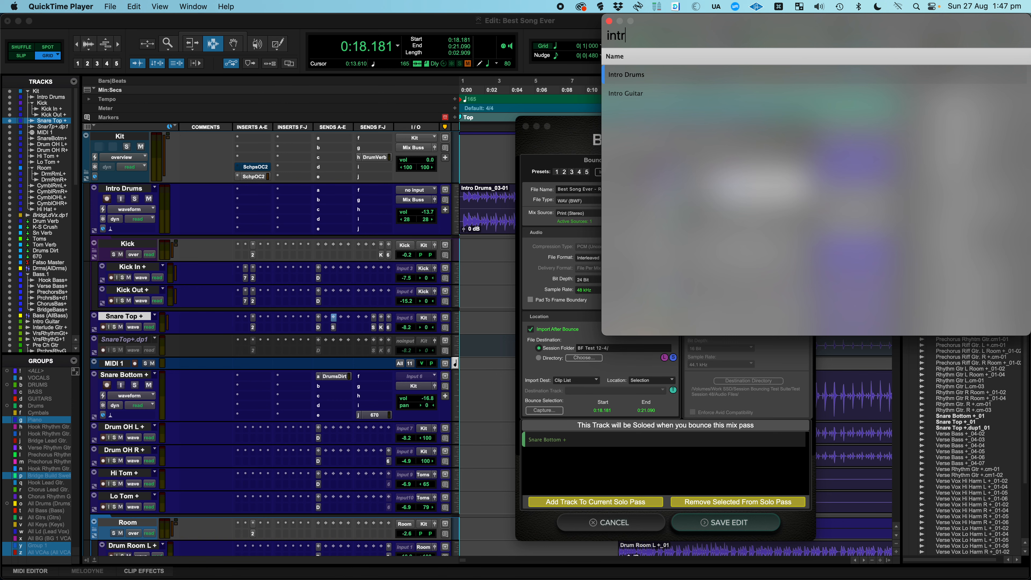
pyautogui.press('Return')
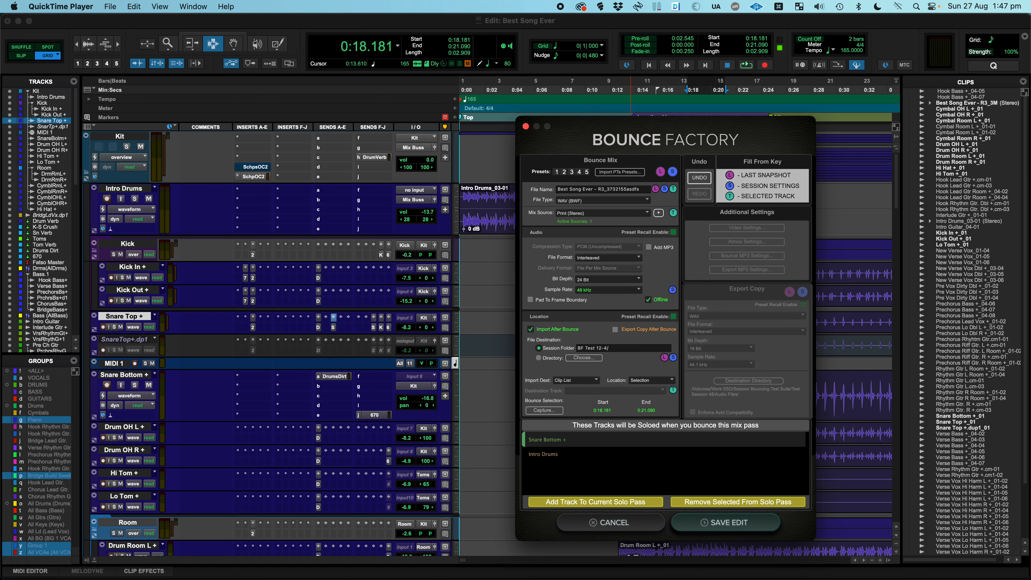
pyautogui.click(712, 523)
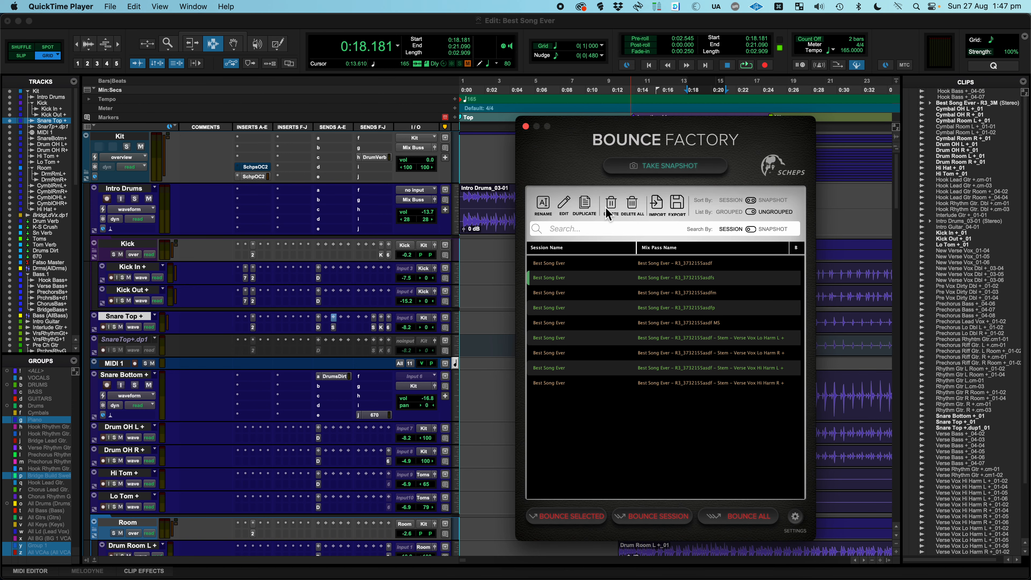
# Reopen the R3_3732155asdfs mix pass, add the Kick Out + track to its solo pass, and undo that addition
pyautogui.doubleClick(567, 280)
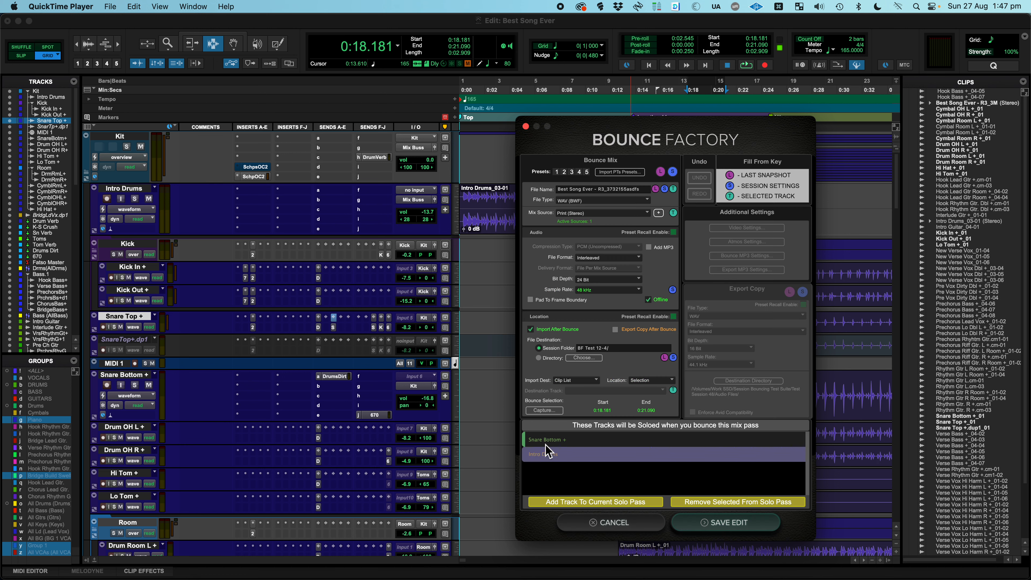
pyautogui.click(550, 450)
pyautogui.click(563, 503)
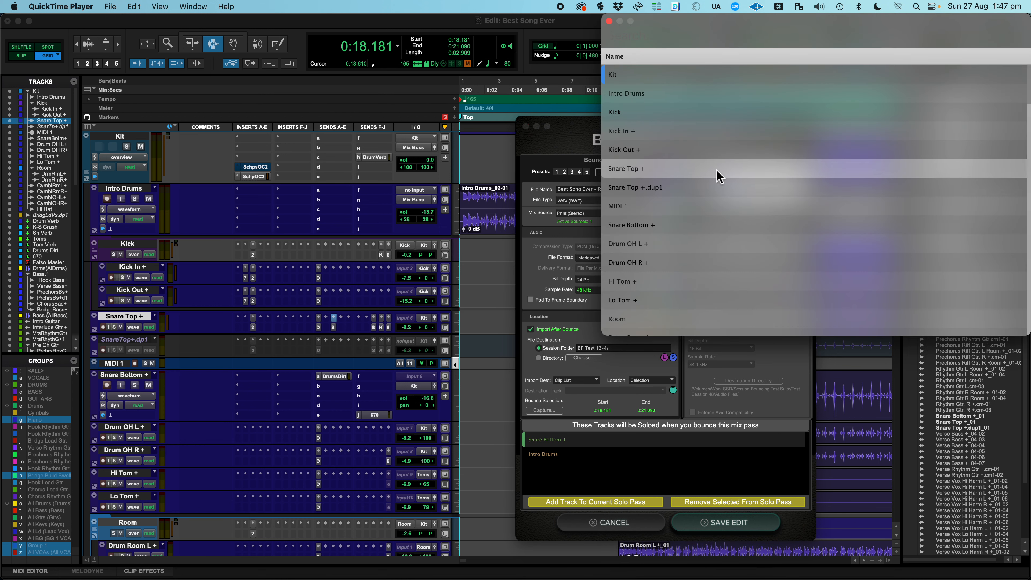
pyautogui.click(715, 153)
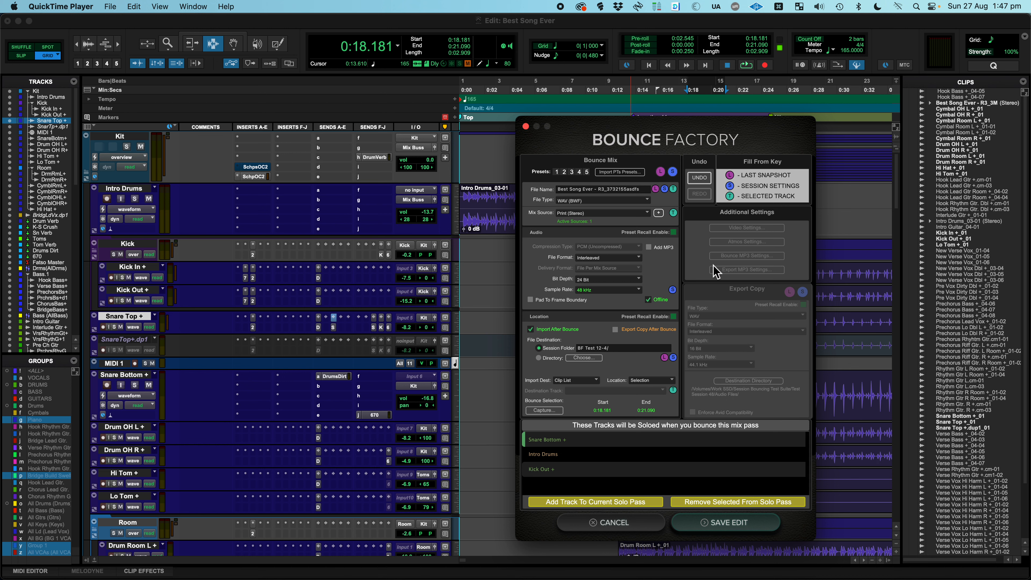
pyautogui.click(700, 179)
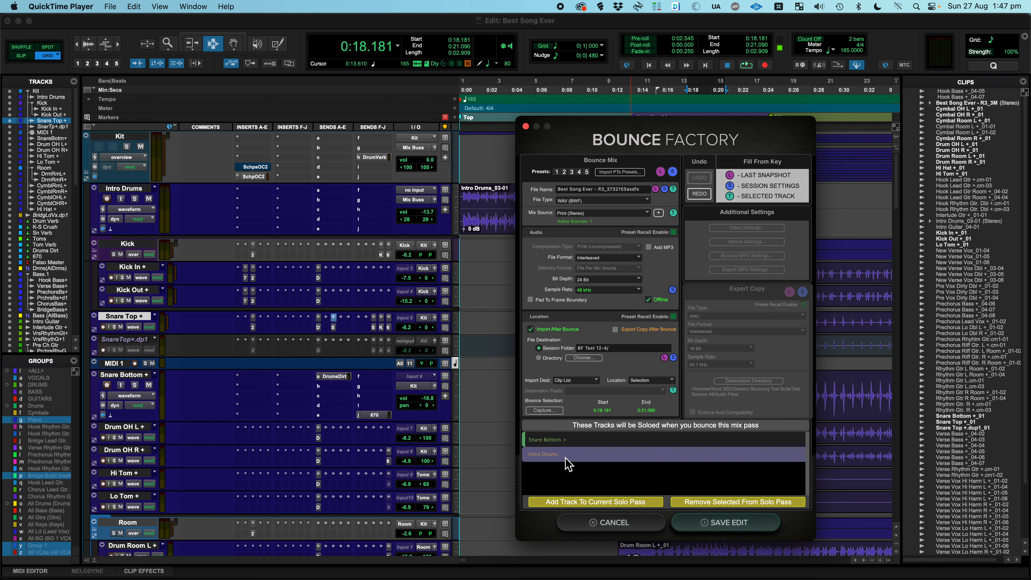
# Try to remove Intro Drums from the solo pass, cancelling at the confirmation
pyautogui.click(556, 459)
pyautogui.click(760, 505)
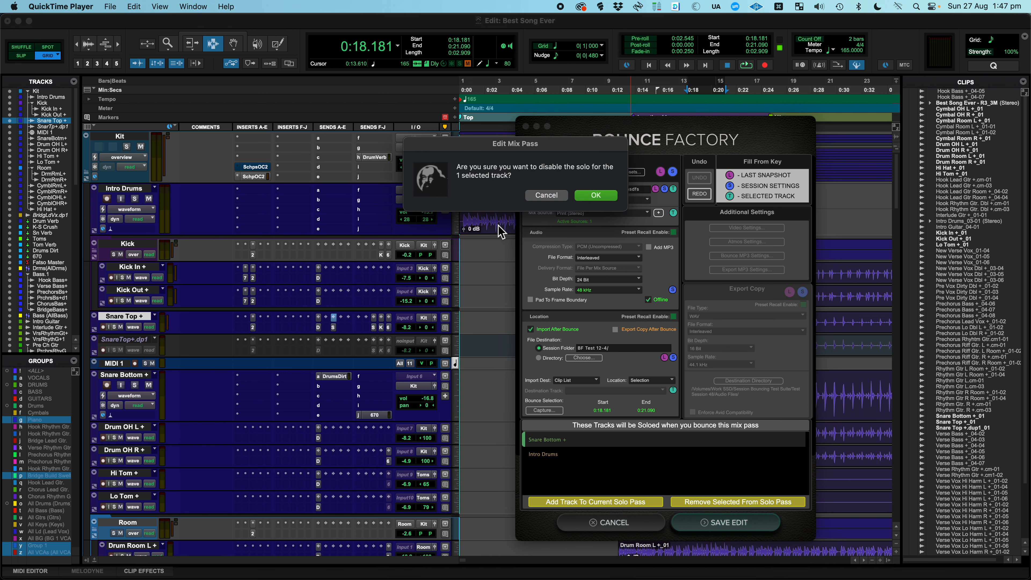
pyautogui.click(550, 196)
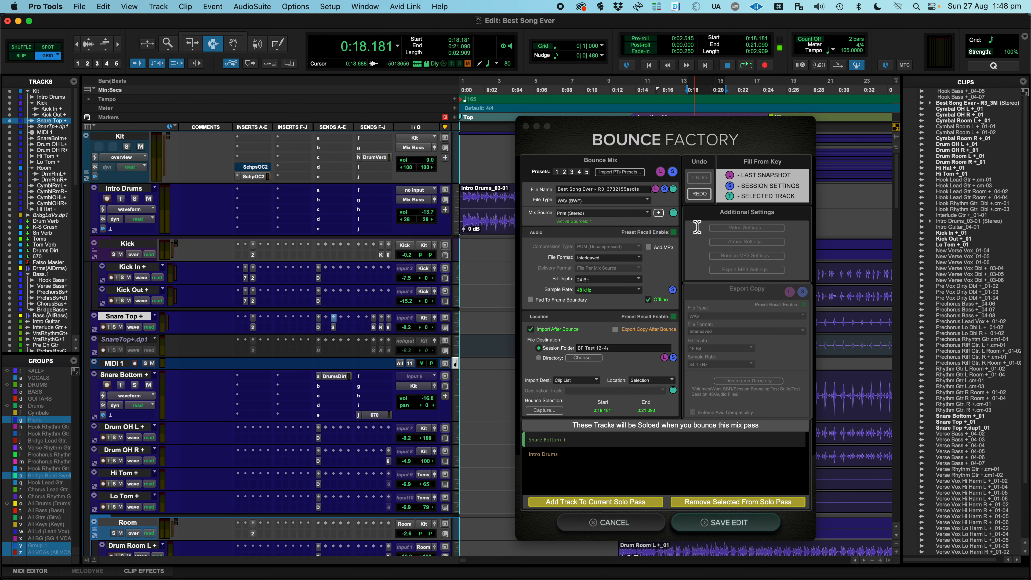
# Add the Drum OH L + track to the current solo pass
pyautogui.click(602, 508)
pyautogui.click(601, 508)
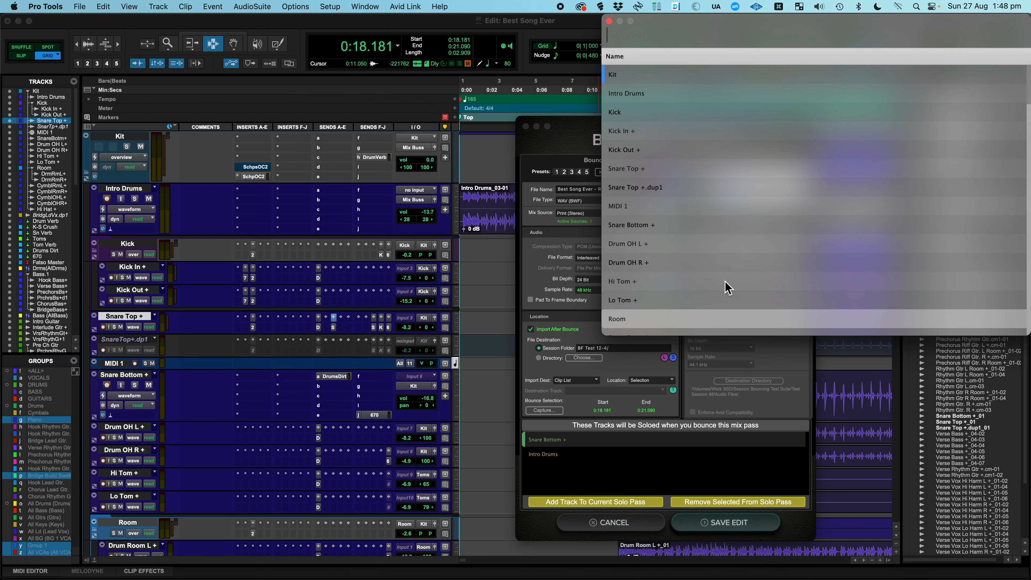
pyautogui.click(708, 256)
# Try to remove Snare Bottom + and Intro Drums together from the solo pass, cancelling at the confirmation
pyautogui.click(560, 459)
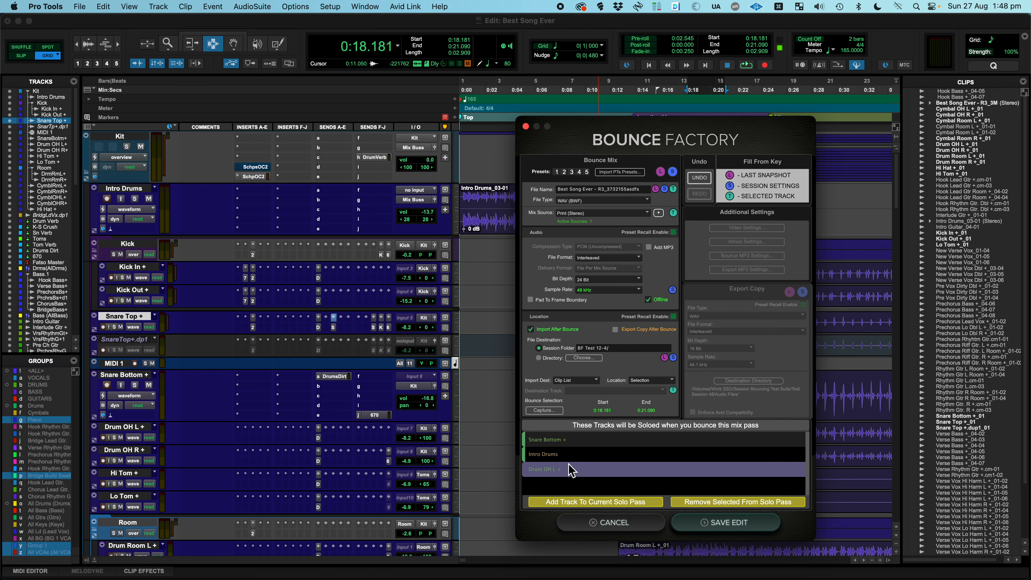
pyautogui.click(708, 502)
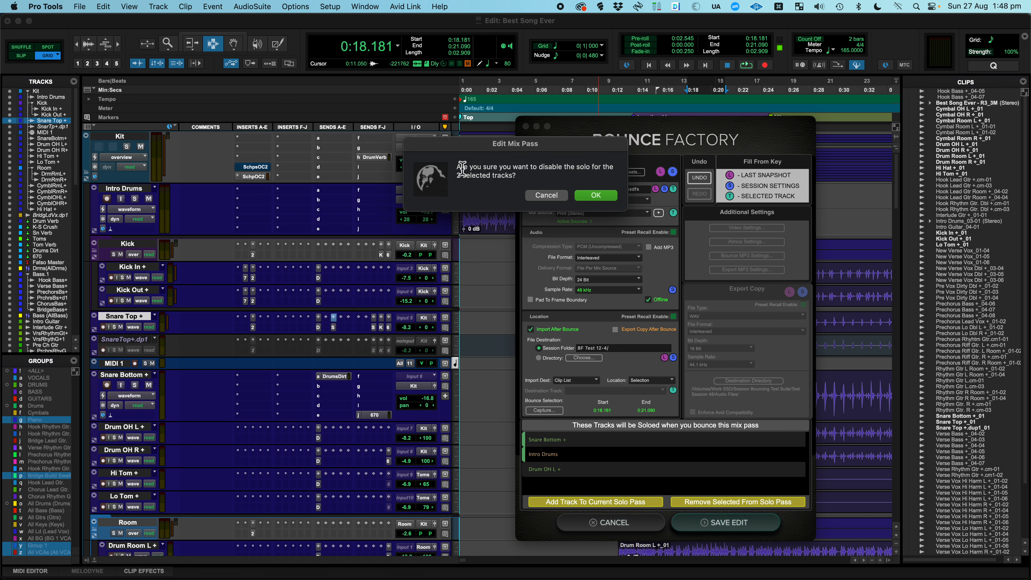
pyautogui.click(546, 196)
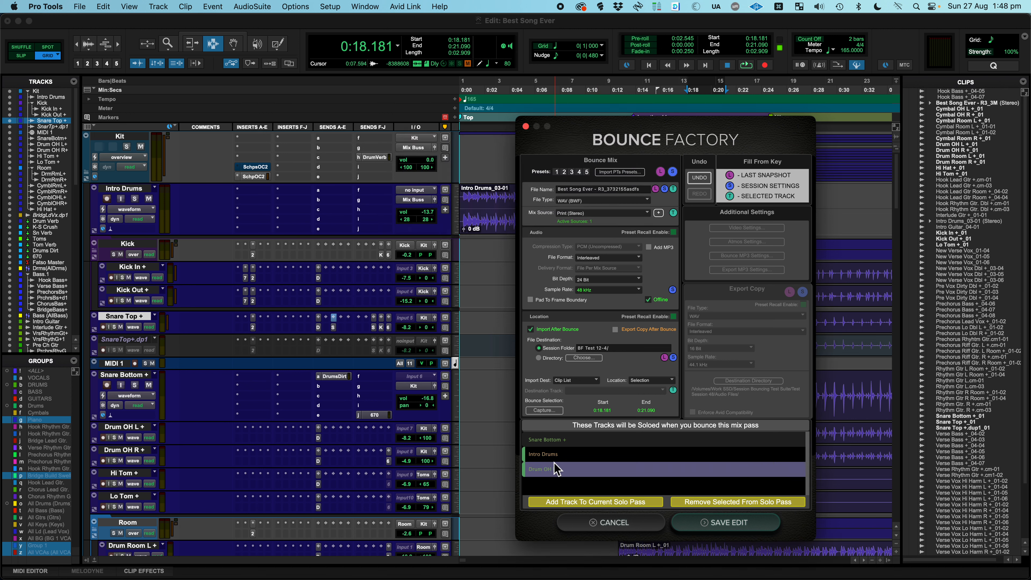
# Select all three soloed tracks and request their removal from the solo pass, cancelling at the first confirmation
pyautogui.click(554, 441)
pyautogui.click(569, 471)
pyautogui.click(721, 501)
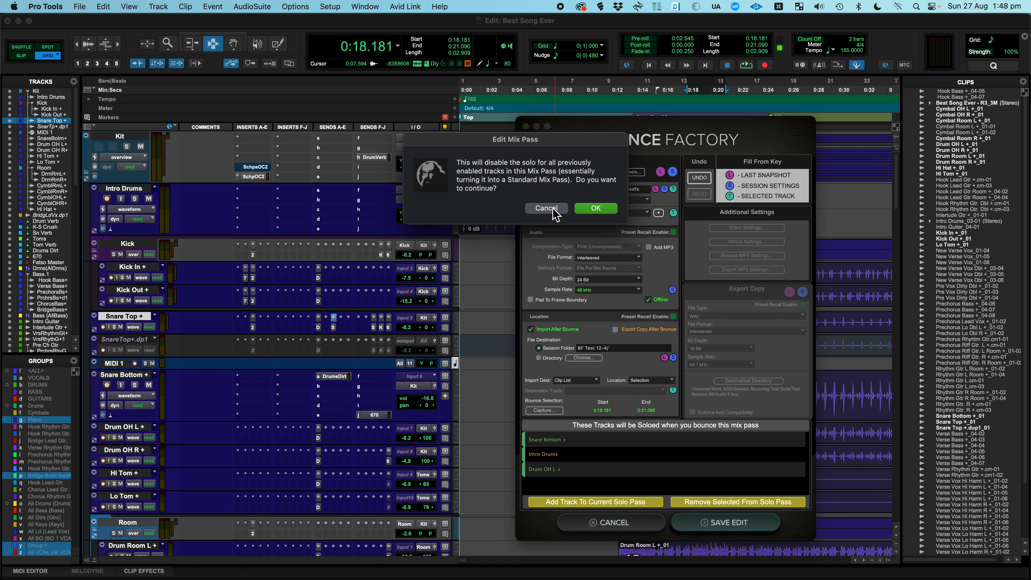
pyautogui.click(562, 212)
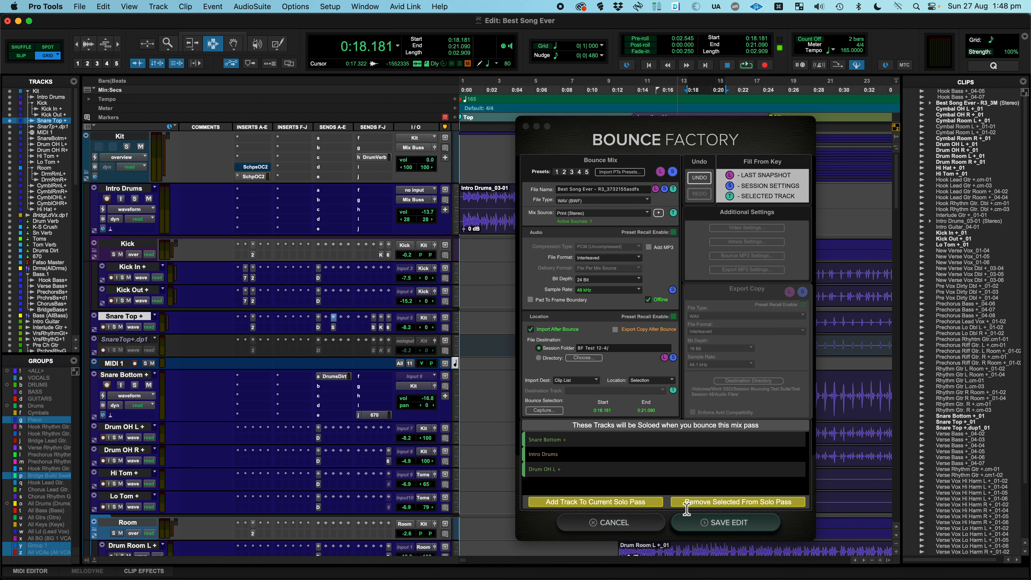
# Remove all three tracks from the solo pass, undo the removal, and leave the mix pass edit without saving
pyautogui.click(706, 506)
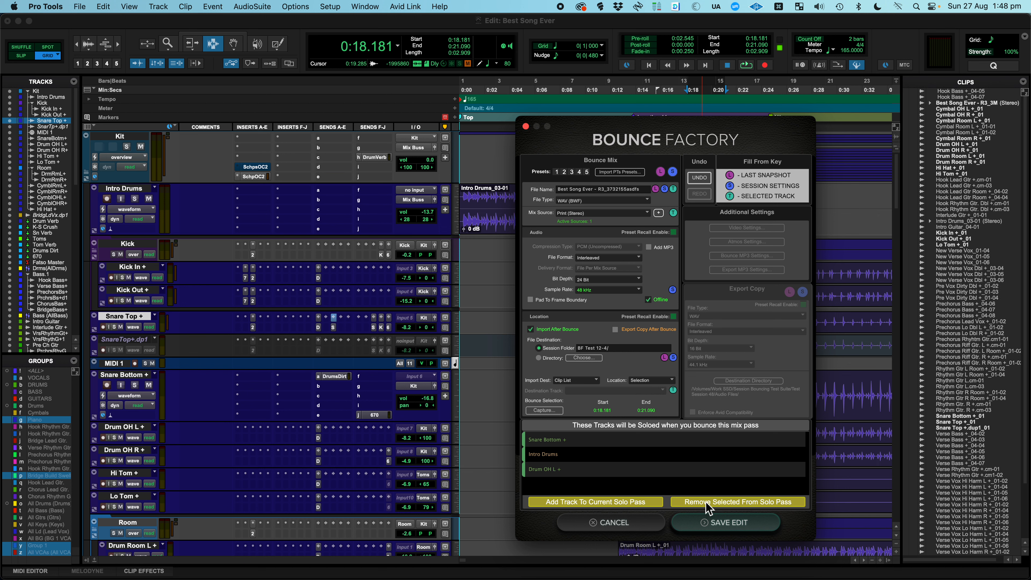
pyautogui.click(707, 506)
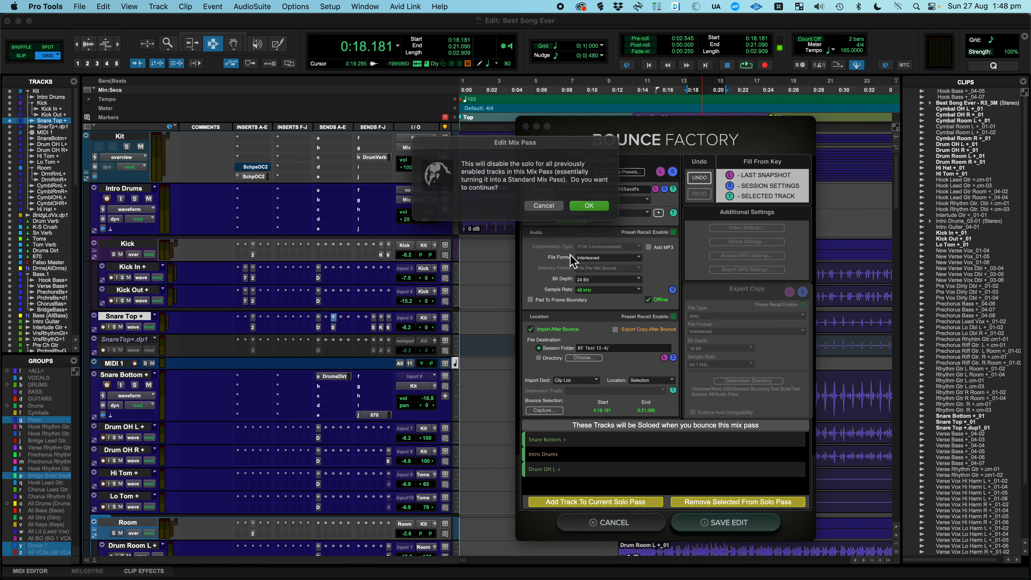
pyautogui.click(580, 208)
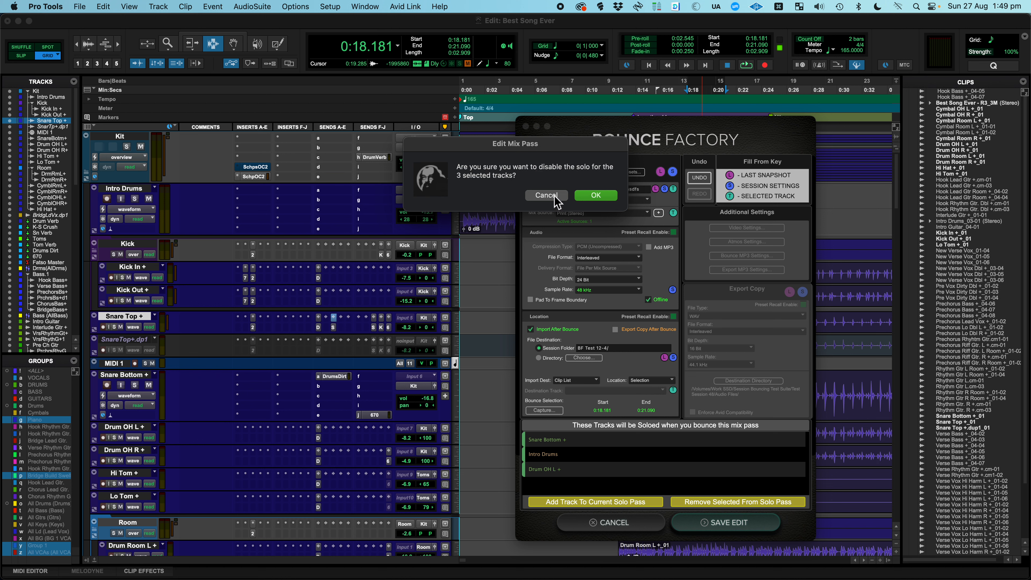
pyautogui.click(609, 199)
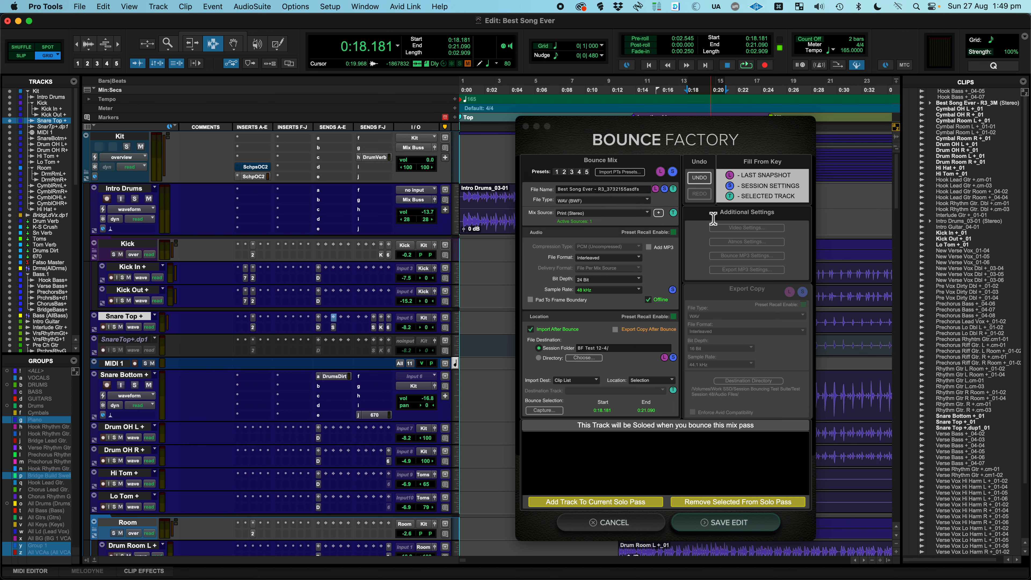
pyautogui.click(699, 179)
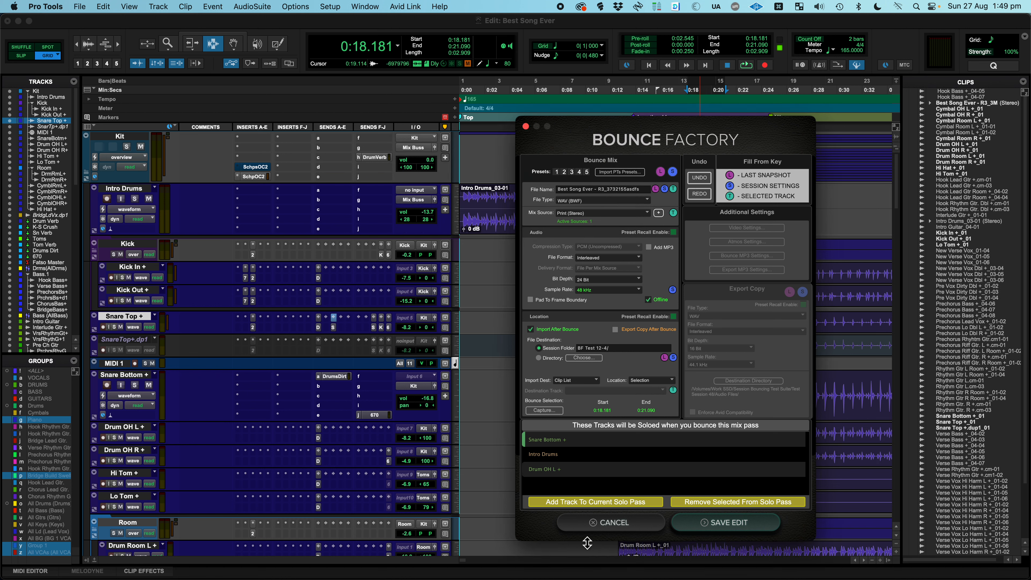
pyautogui.click(579, 524)
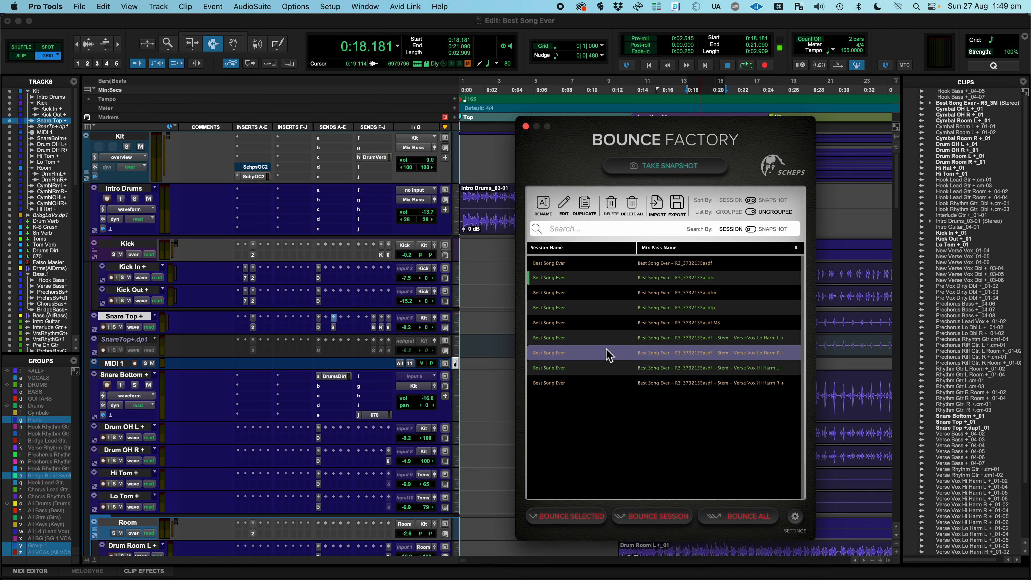
# Open the mute mix pass R3_3732155asdfm for editing
pyautogui.click(670, 300)
pyautogui.doubleClick(668, 293)
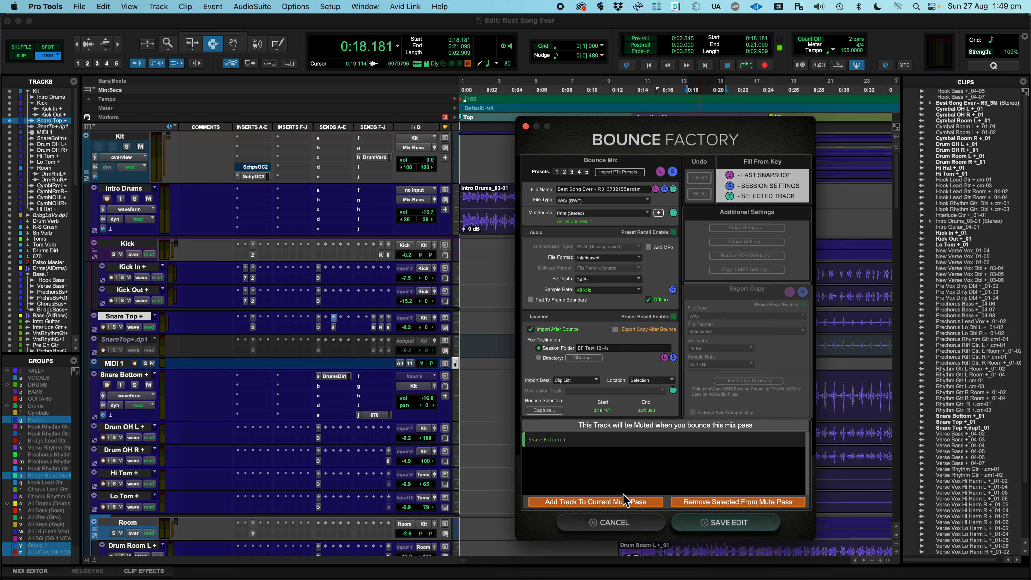